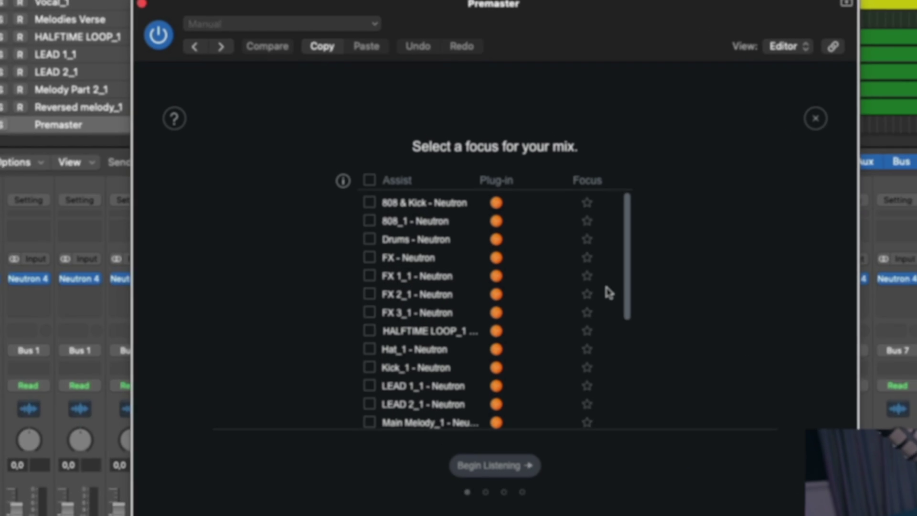
Set Main Melody_1 as the mix focus and include every track except the groups 808 & Kick, Drums, FX, Melodies Chorus and Melodies Verse
left_click_drag(642, 260, 635, 329)
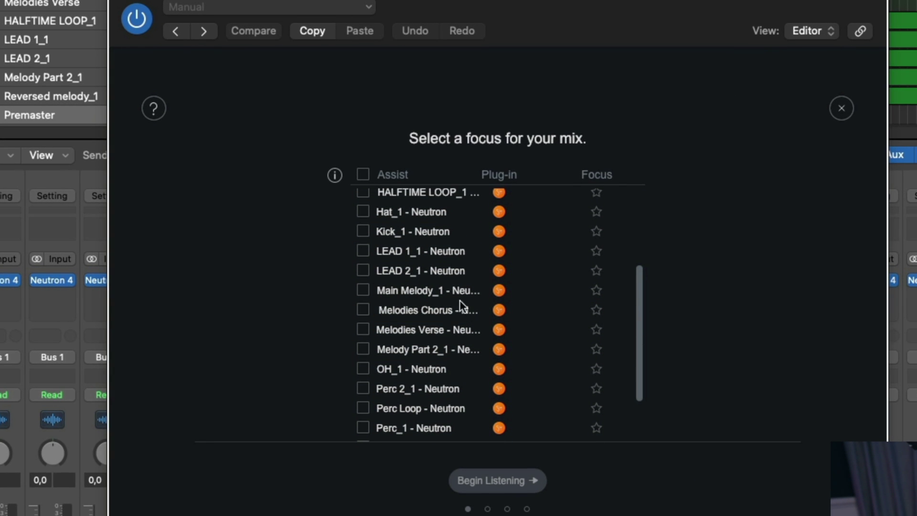
left_click(597, 290)
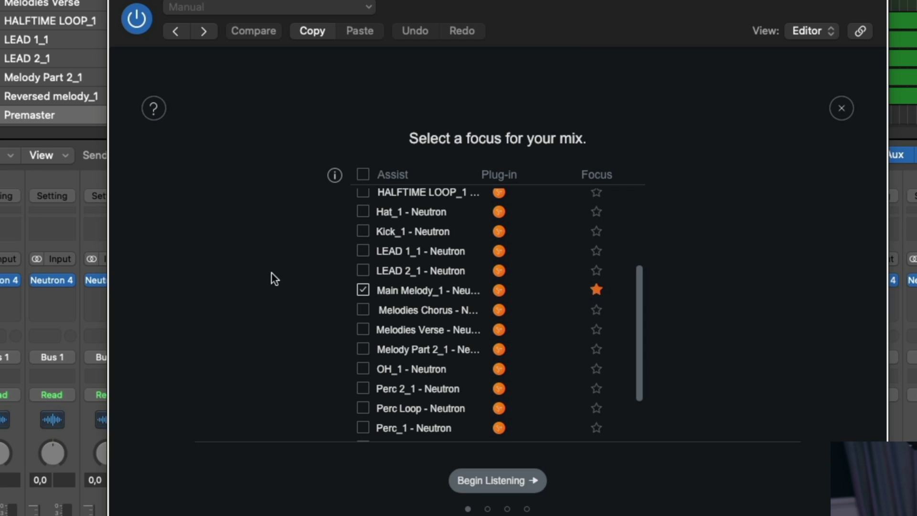
left_click(363, 174)
left_click_drag(645, 315, 391, 214)
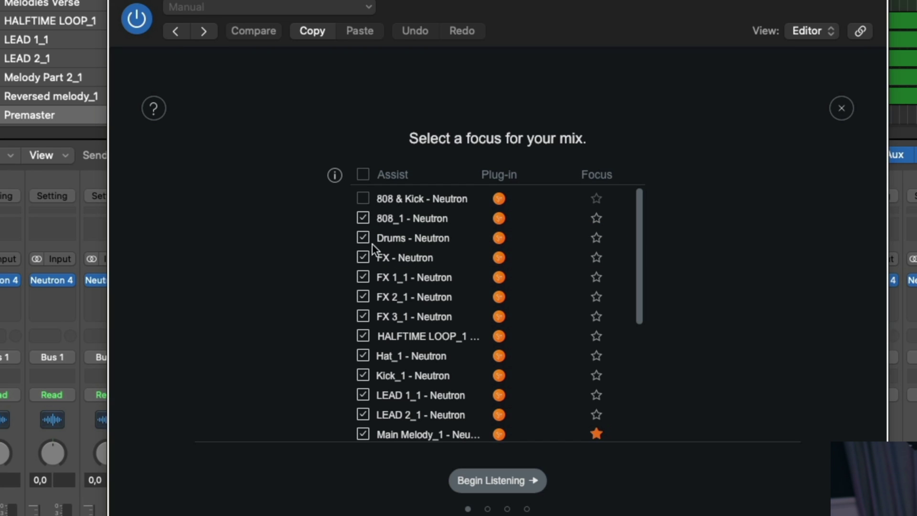
scroll(366, 368, "down", 3)
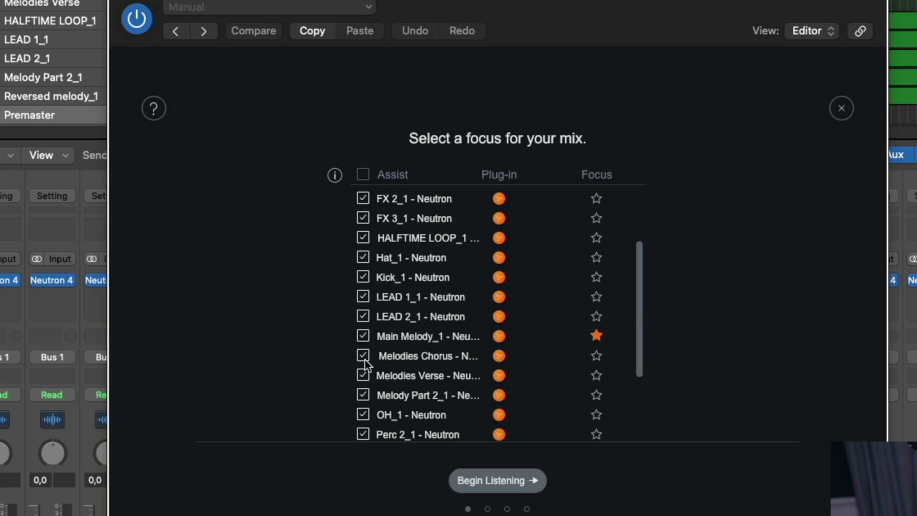
left_click(362, 354)
left_click(362, 375)
scroll(361, 375, "down", 3)
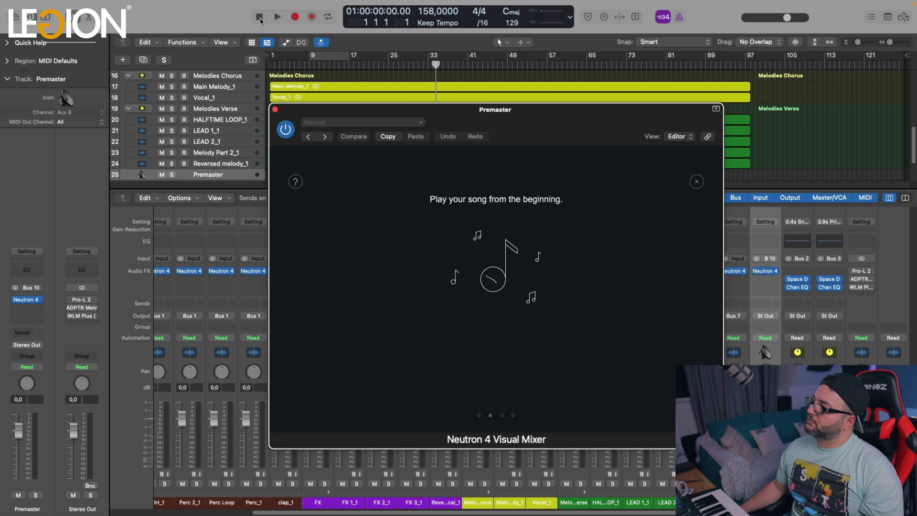
Play the song for the Visual Mixer's listening pass, stop playback and go to the results
key("space")
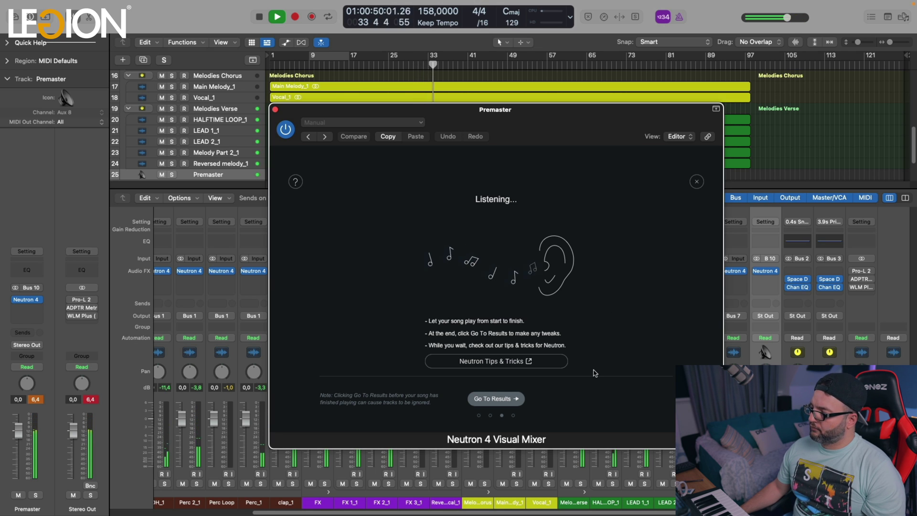
key("space")
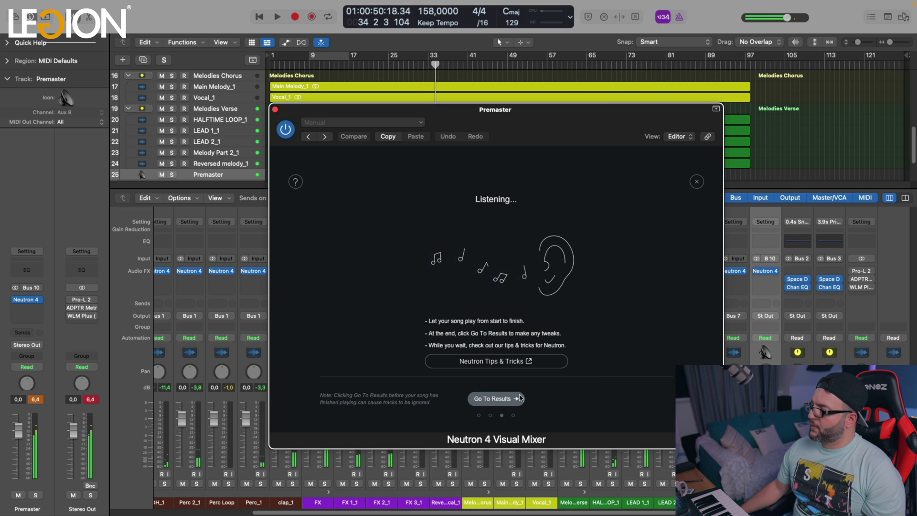
left_click(496, 399)
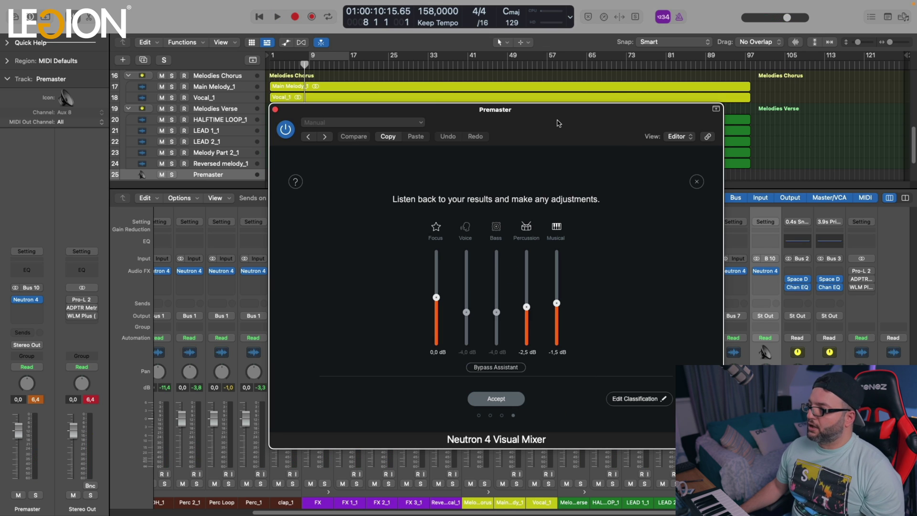
Enable the cycle range from bar 9 to bar 17 and listen back to the assistant's balance
left_click(317, 54)
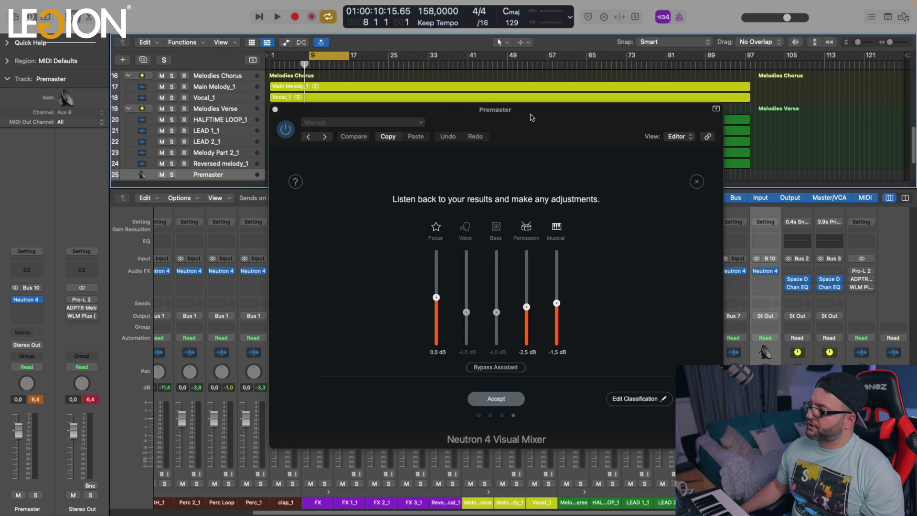
key("space")
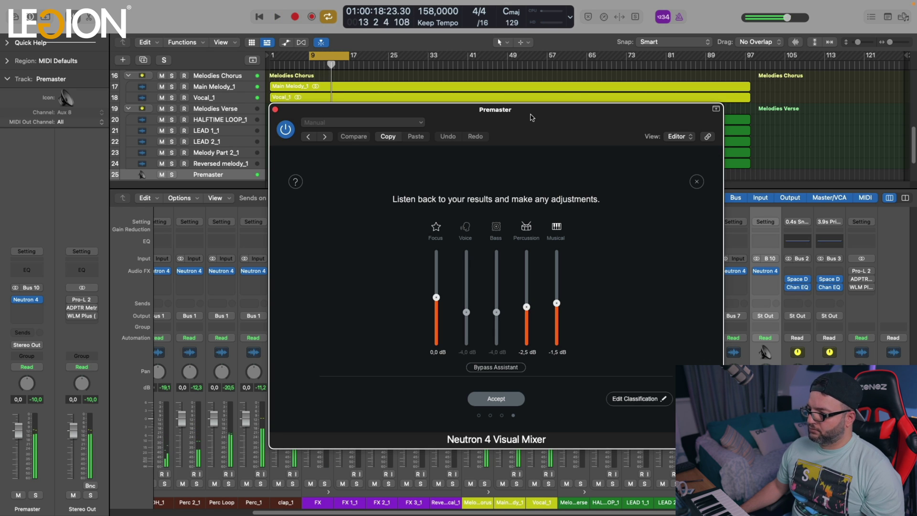
key("space")
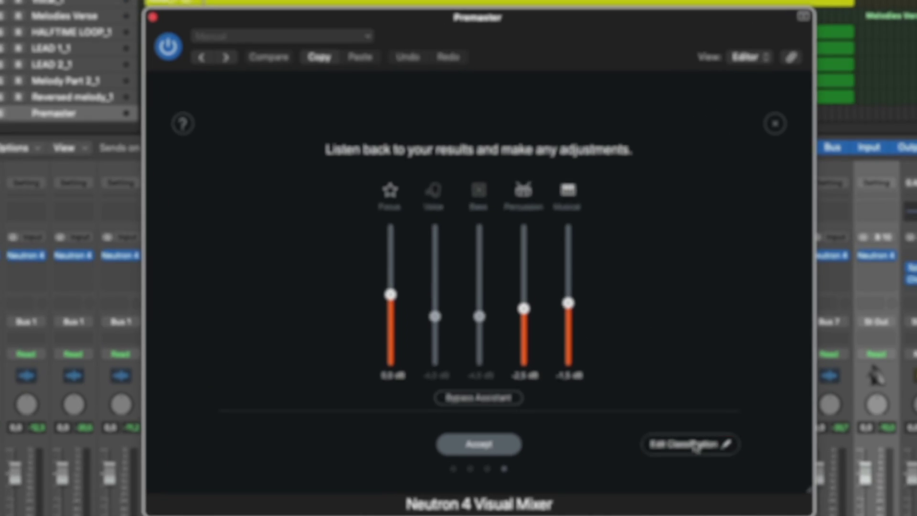
Edit the classification, setting 808_1 to Bass and clap_1 and Perc 2_1 to Percussion
left_click(639, 399)
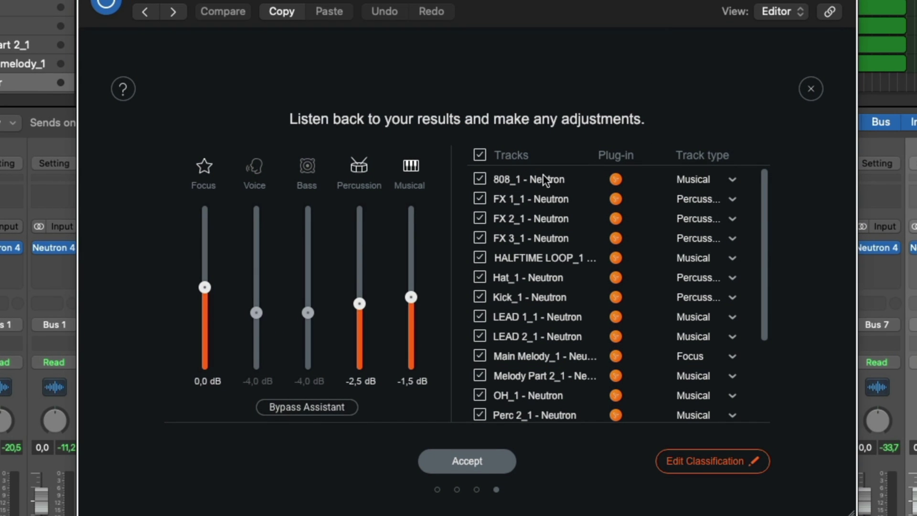
left_click(721, 179)
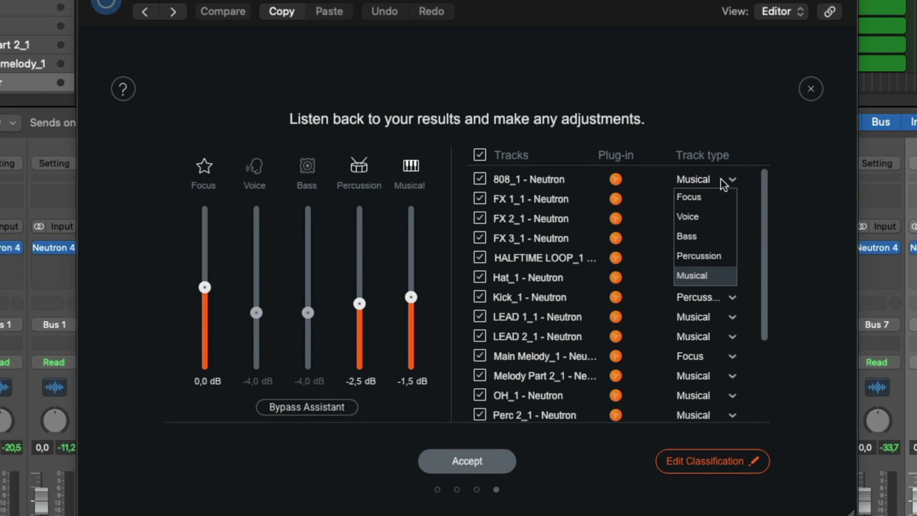
left_click(692, 236)
scroll(716, 415, "down", 5)
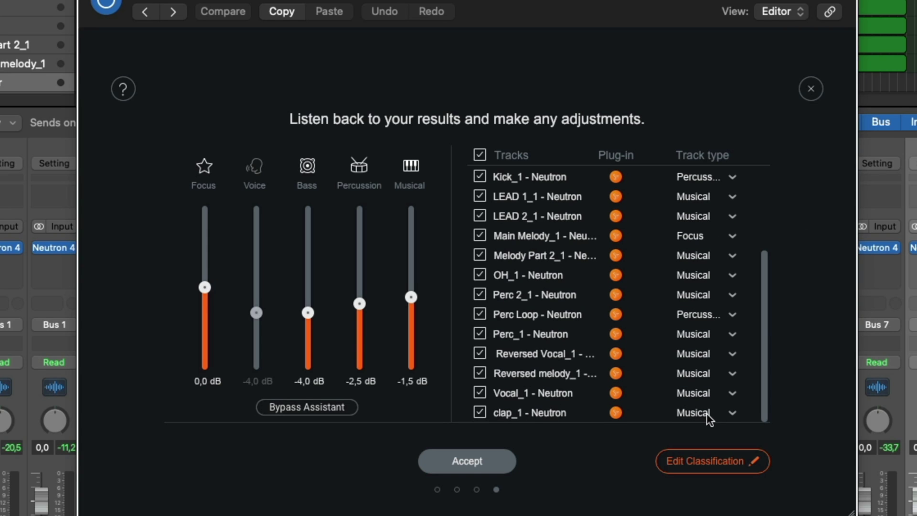
left_click(707, 414)
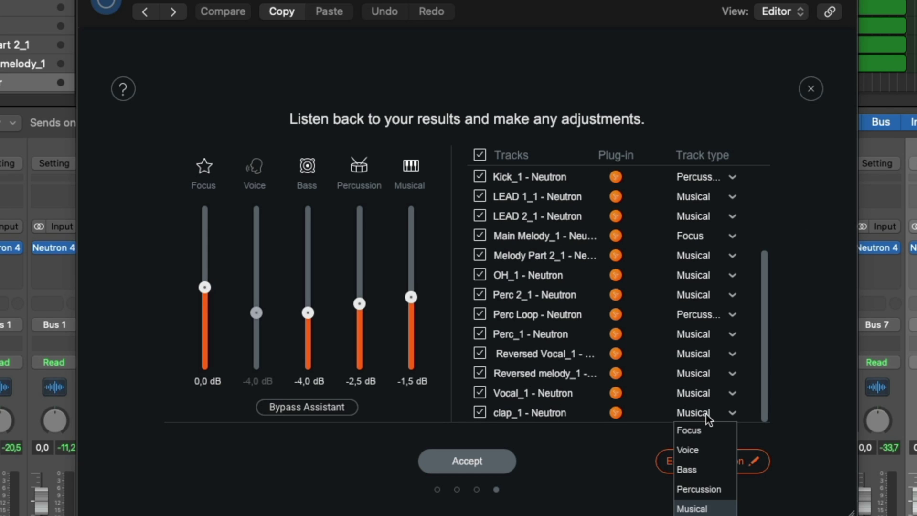
left_click(705, 490)
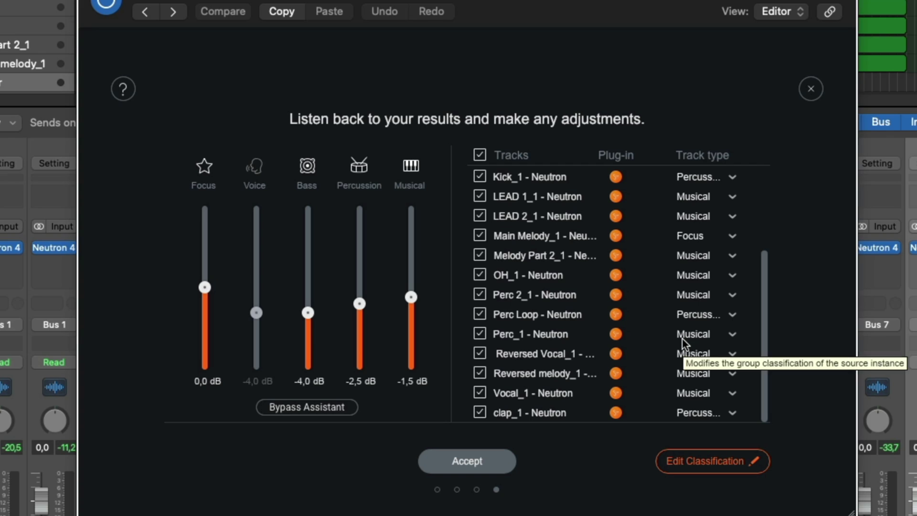
left_click(693, 294)
left_click(713, 371)
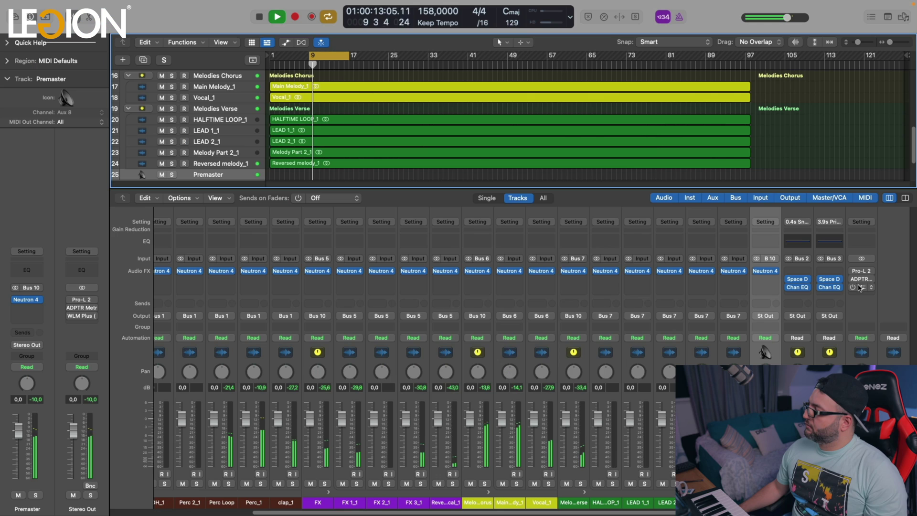
Check the loop's loudness with the WLM Plus meter on the Stereo Out, stop playback and reposition the meter window
left_click(862, 287)
left_click_drag(537, 133, 556, 115)
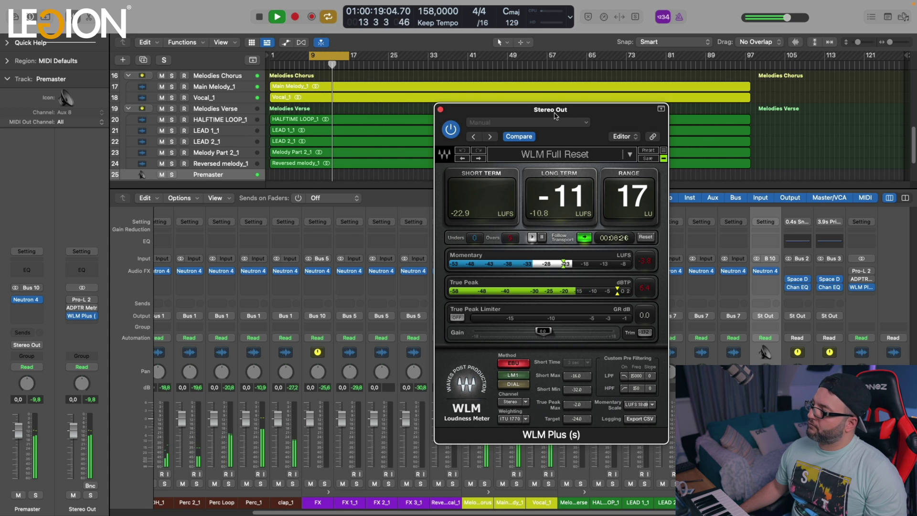
key("space")
left_click_drag(556, 115, 555, 84)
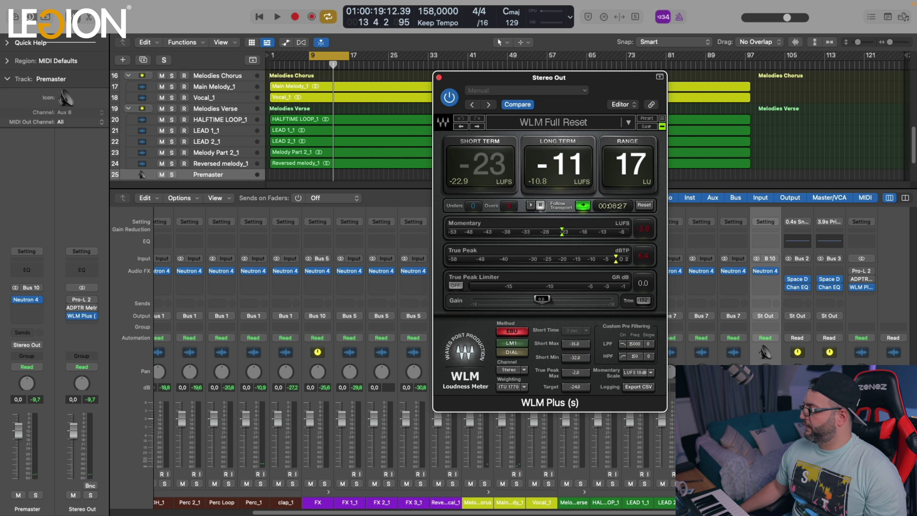
Select all mixer channels and compare the loop's loudness with Neutron 4 bypassed on the tracks
scroll(168, 500, "left", 5)
key("super+a")
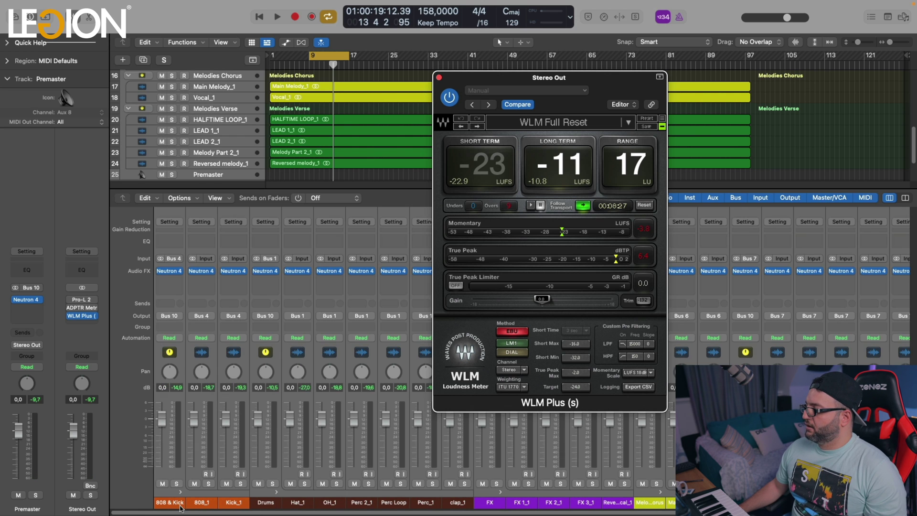
scroll(477, 430, "right", 5)
key("space")
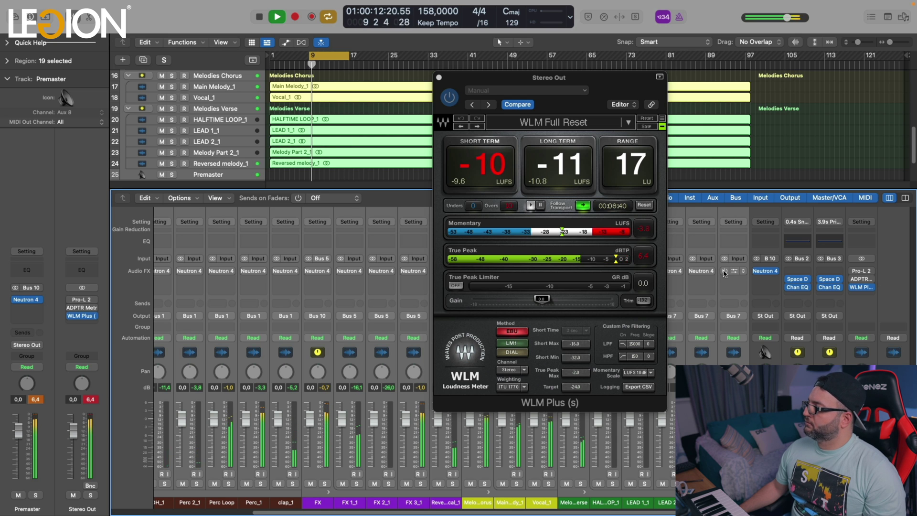
key("space")
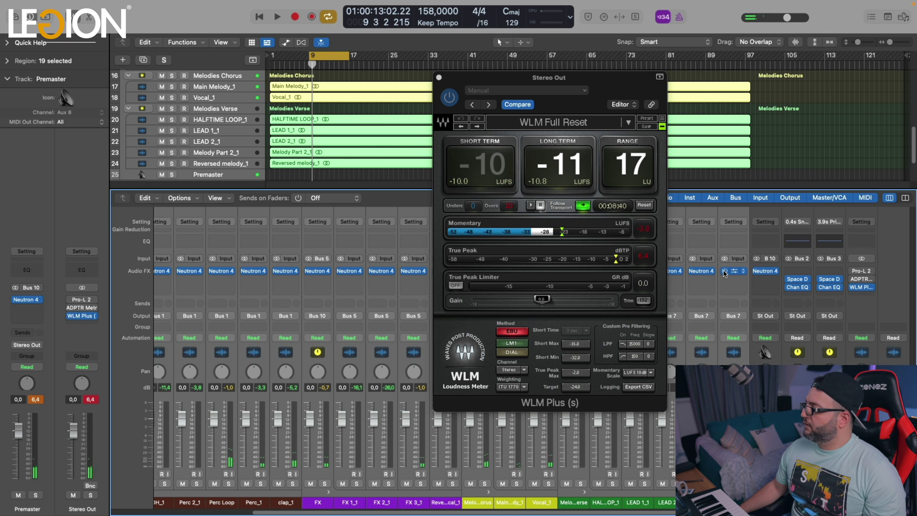
Enable the Pro-L 2 limiter on the Stereo Out with its gain at +11.4 dB, close the plug-in windows and stop playback
left_click(864, 272)
left_click_drag(241, 143, 123, 144)
key("space")
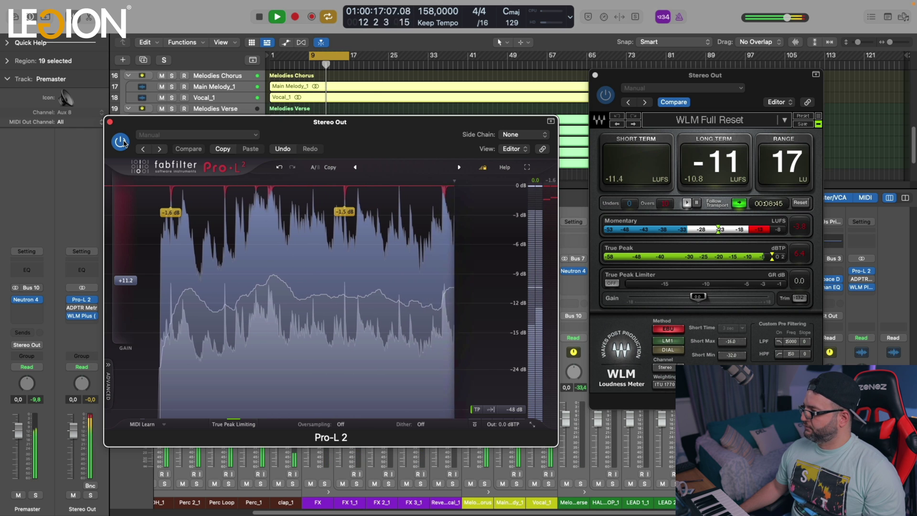
left_click_drag(366, 122, 387, 122)
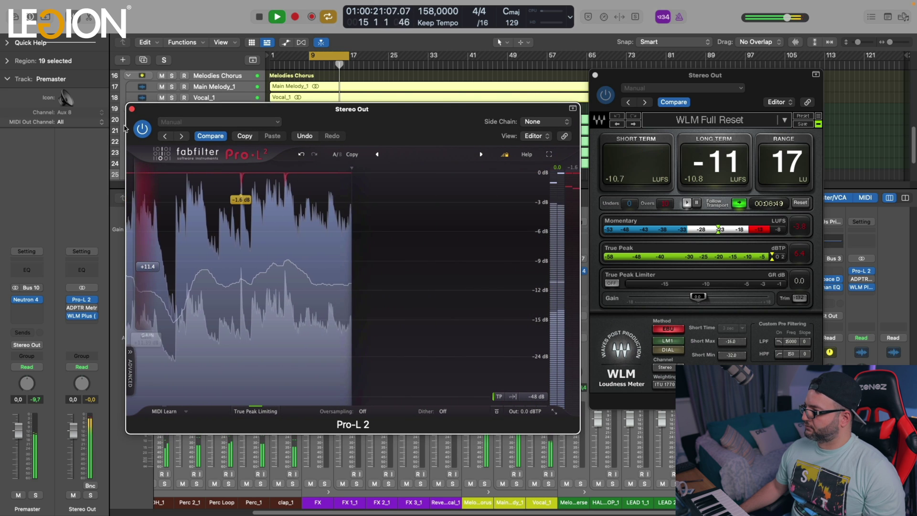
left_click(132, 109)
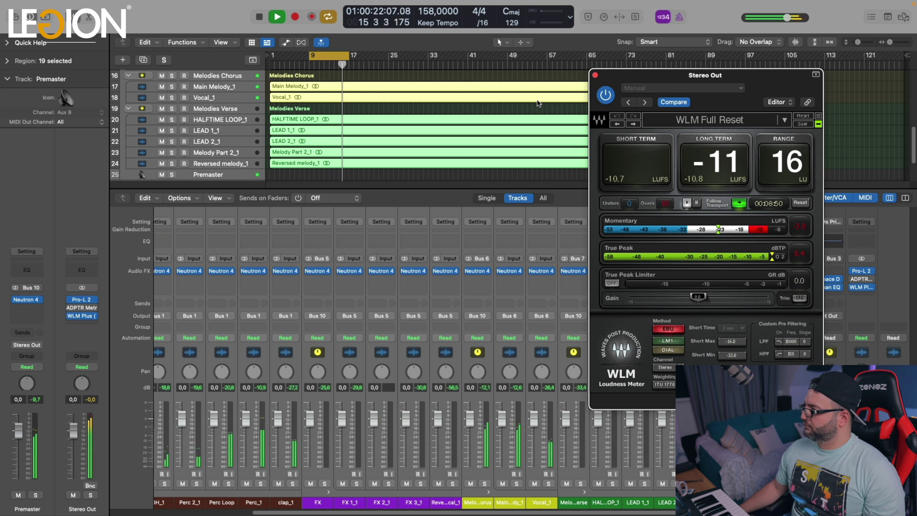
left_click(595, 75)
key("space")
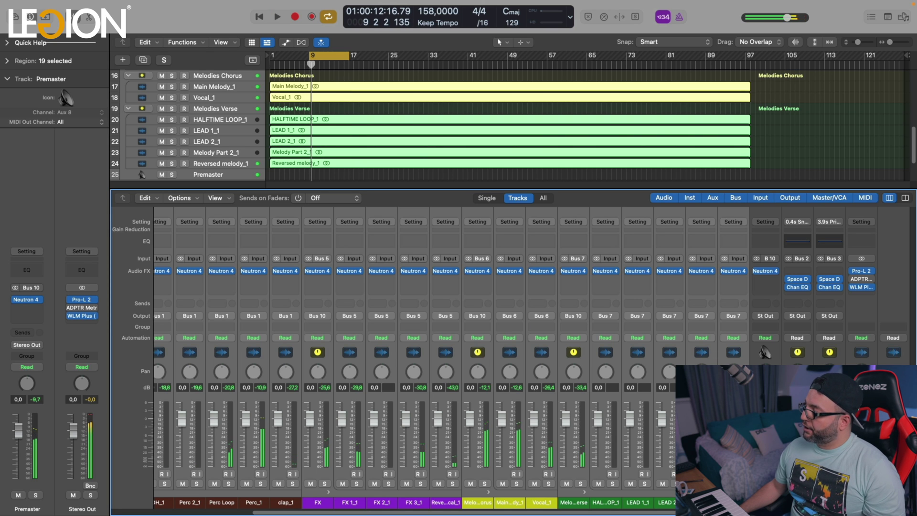
Play the loop with the WLM Plus meter open and compare the mix with and without the assistant's processing
mouse_move(862, 272)
key("space")
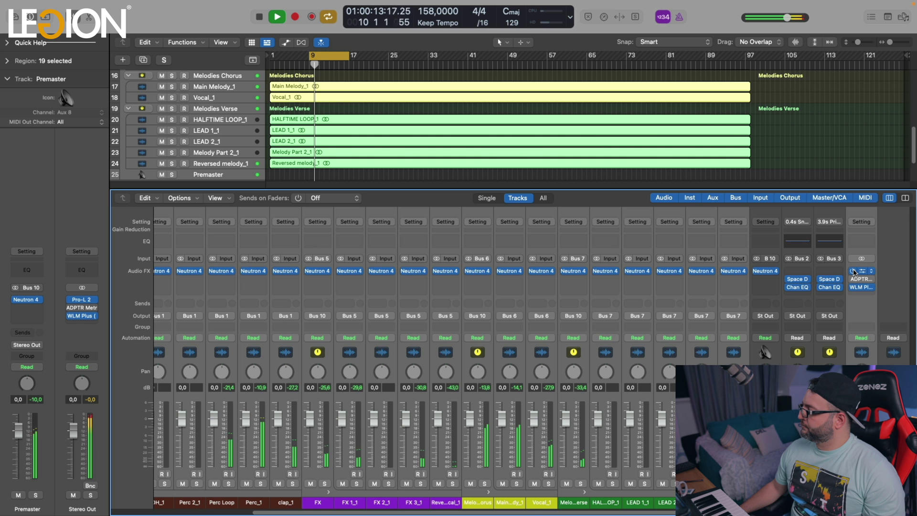
left_click(862, 287)
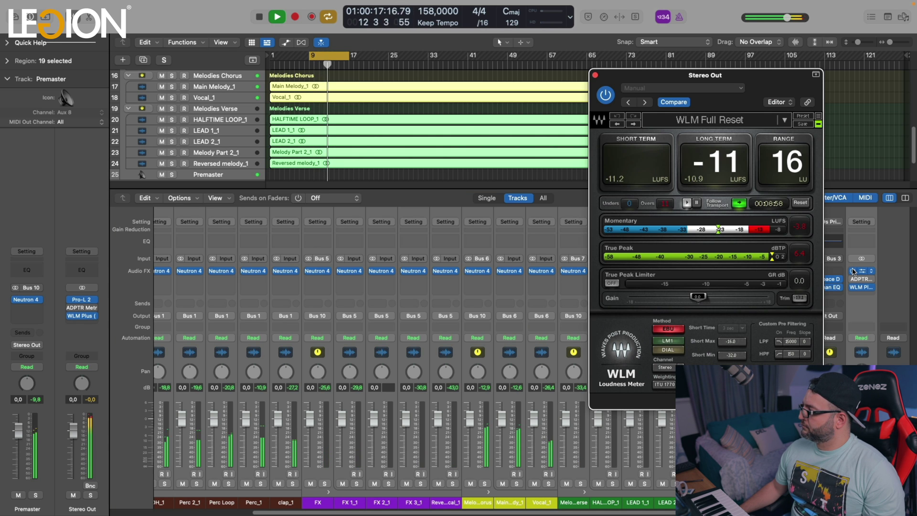
left_click(853, 271)
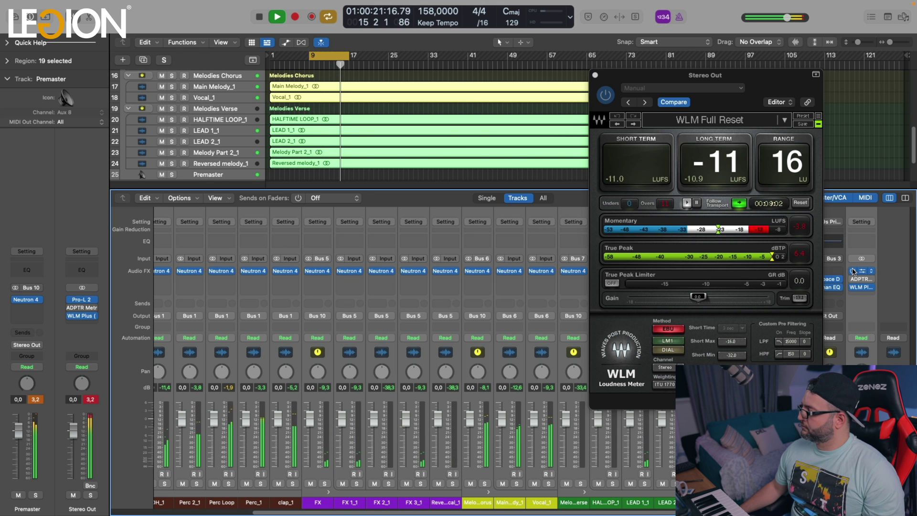
left_click(469, 271, "alt")
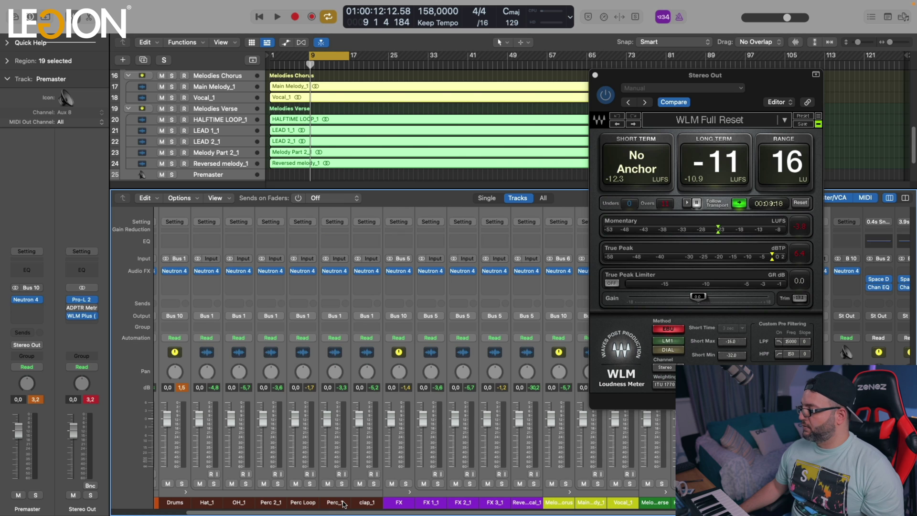
Lower the output level of Neutron 4 on the Perc_1 track during playback and close the plug-in
left_click(342, 502)
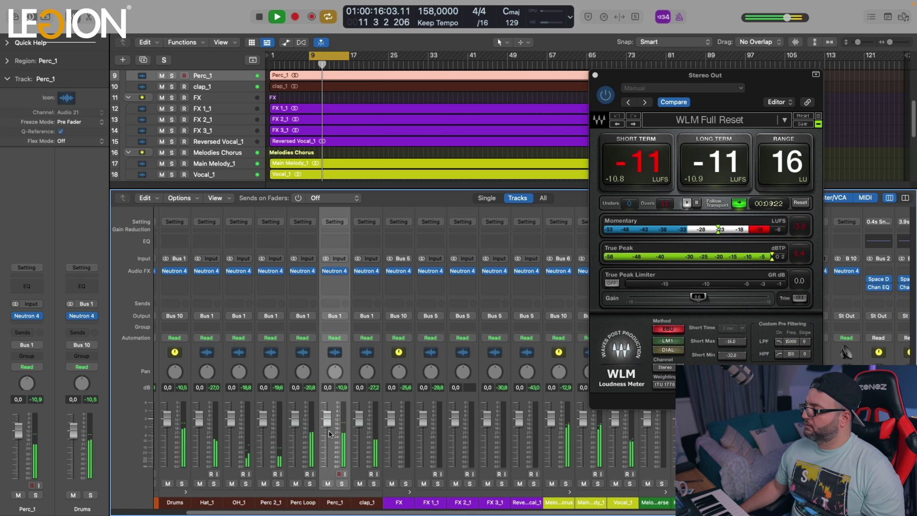
left_click(335, 271)
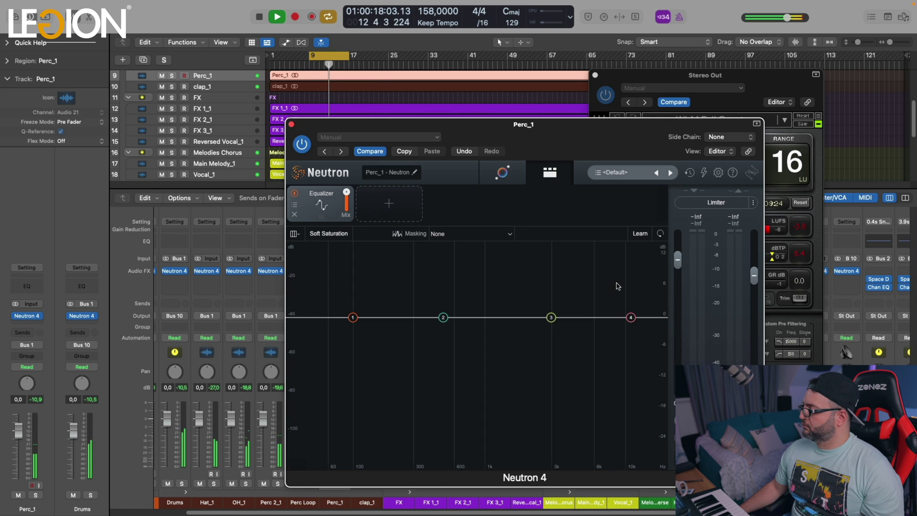
left_click_drag(760, 275, 757, 294)
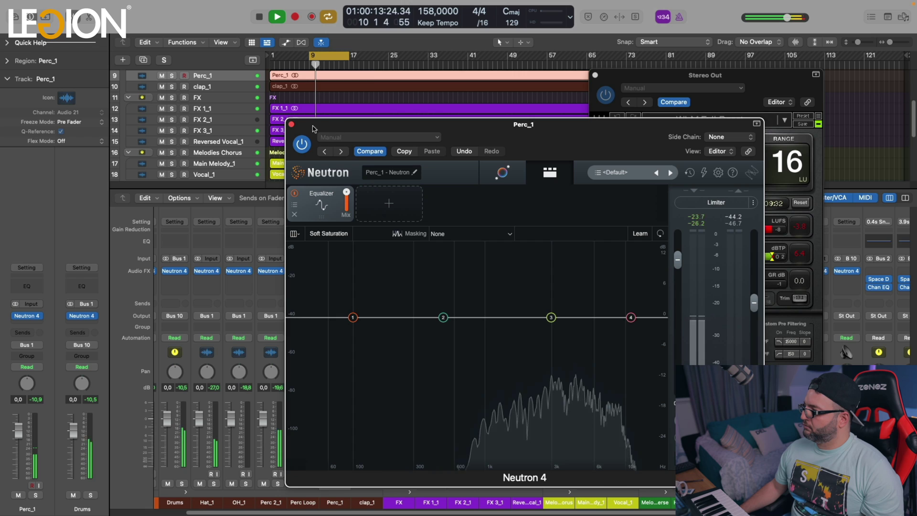
left_click(291, 125)
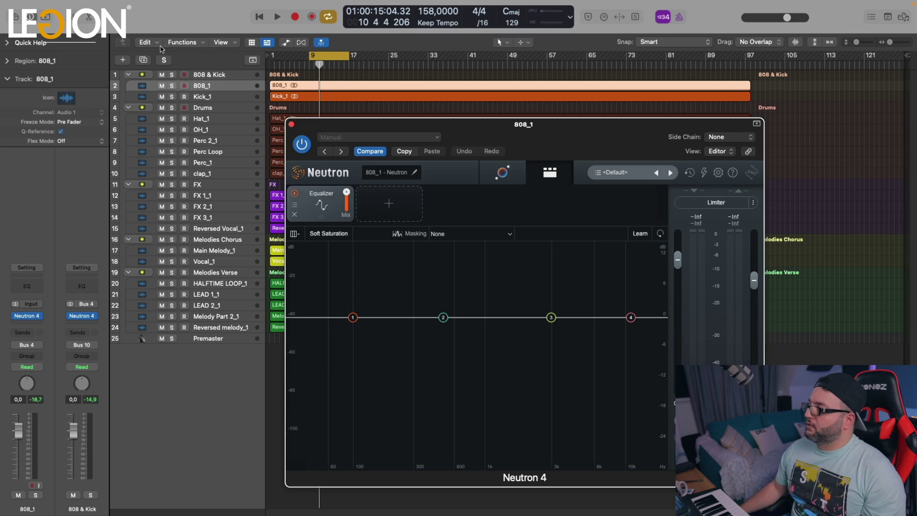
Solo the 808_1 track, start playback and run Neutron's Assistant to analyse the track's sound
left_click(172, 87)
key("space")
left_click(501, 171)
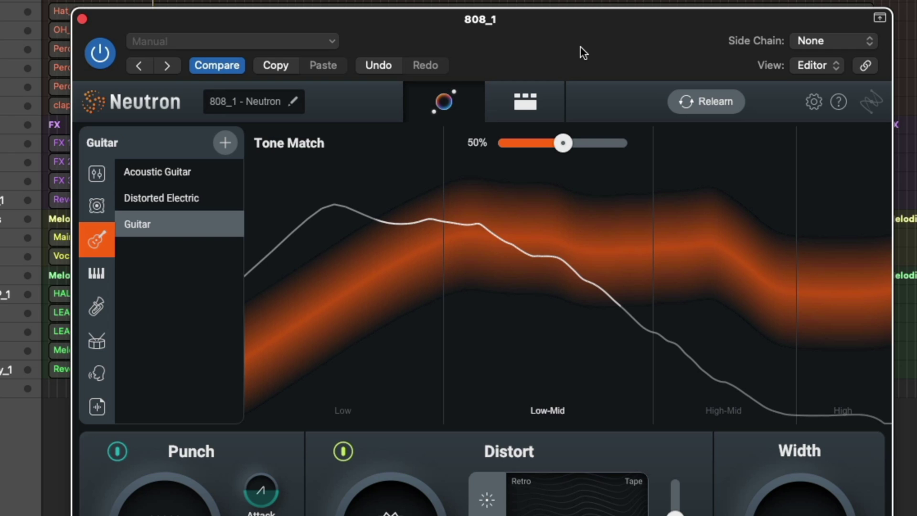
Set Neutron's target instrument for 808_1 to Sub-bass in the Bass category and the Tone Match amount to 30%
left_click(102, 204)
left_click(176, 223)
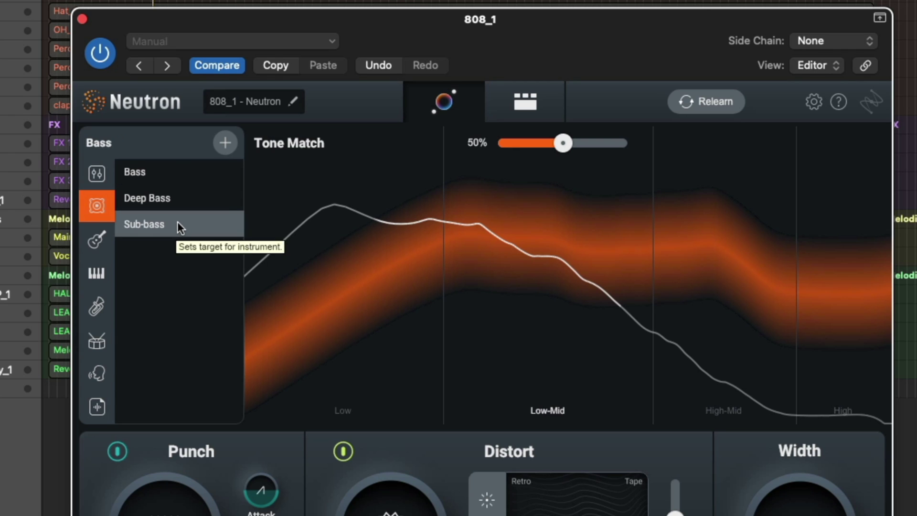
left_click_drag(565, 147, 539, 144)
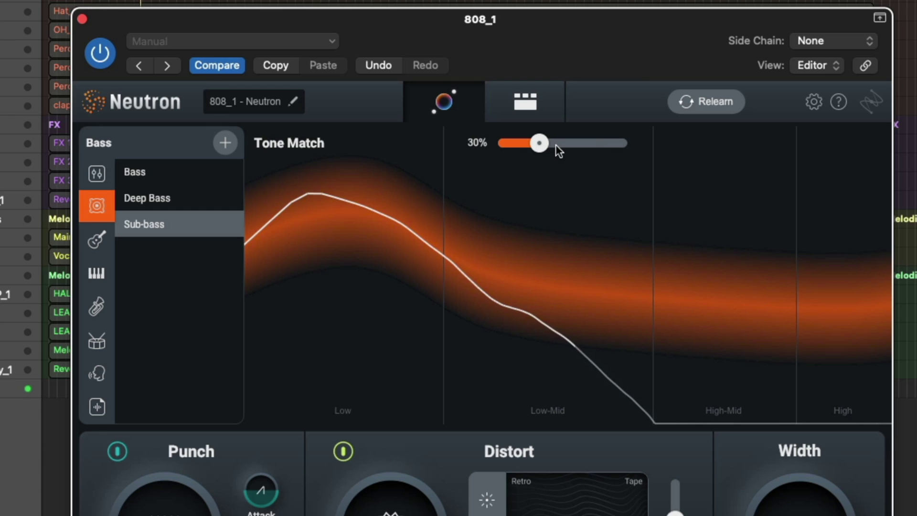
left_click_drag(644, 36, 627, 9)
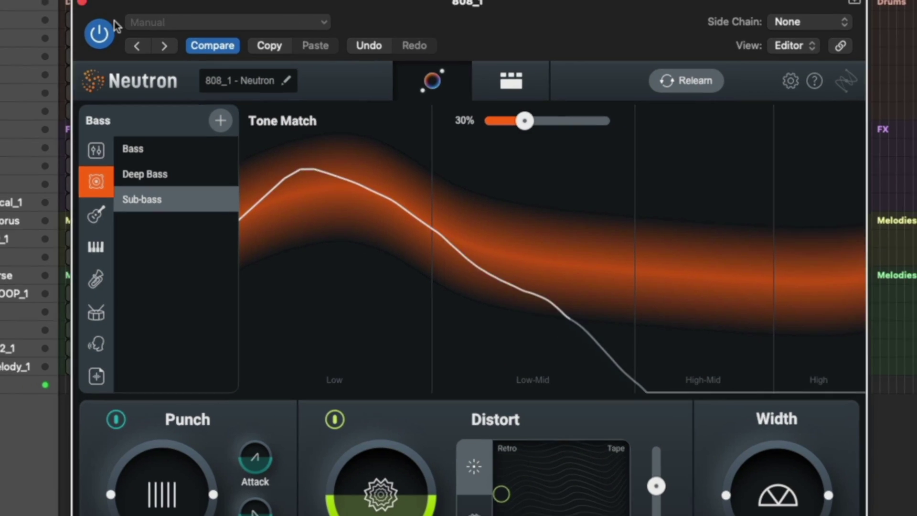
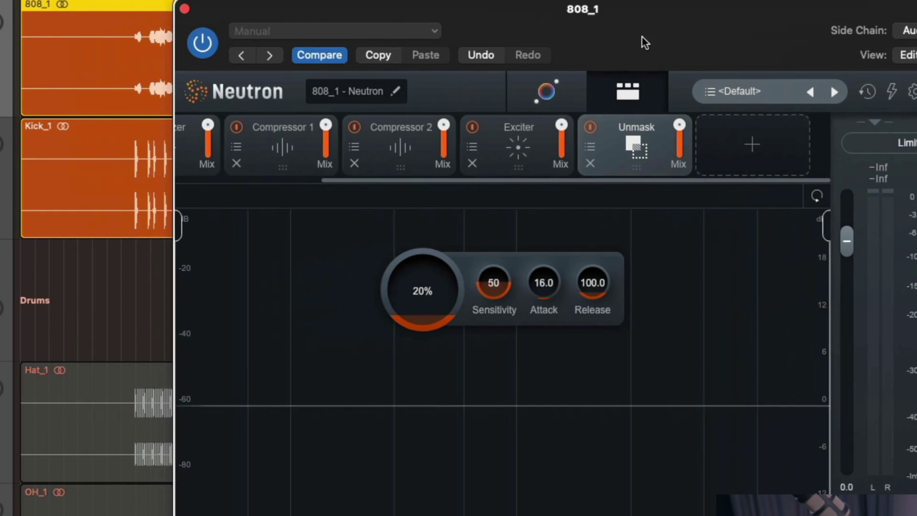
Start playback, set the Unmask amount on 808_1 to 30% and compare the sound with the Unmask module off and on
key("space")
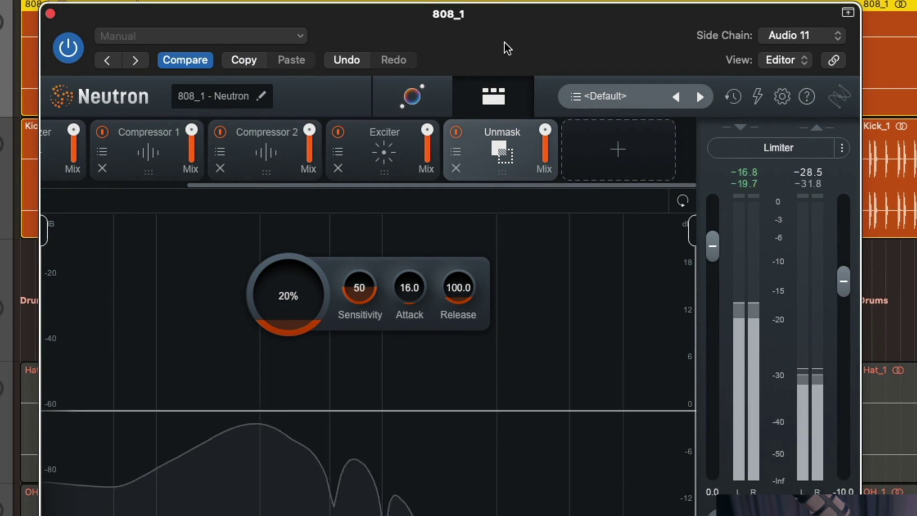
left_click_drag(296, 311, 296, 297)
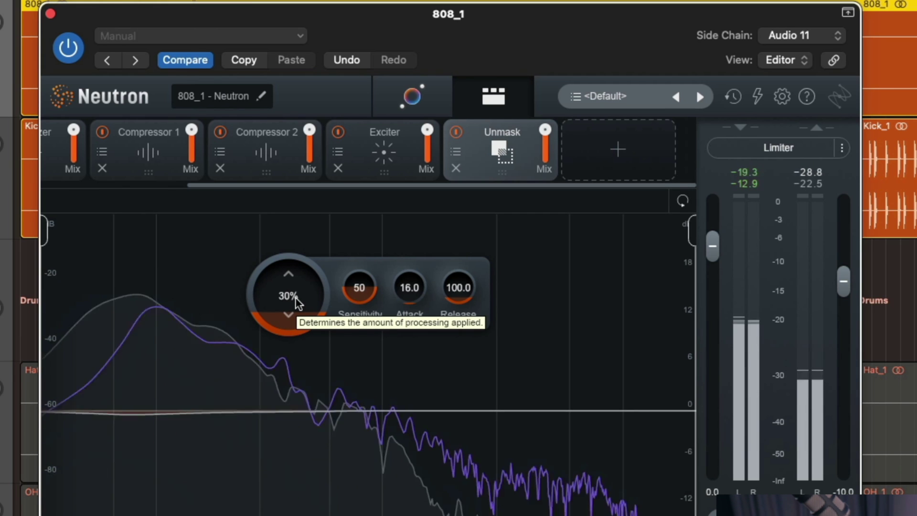
left_click(31, 224)
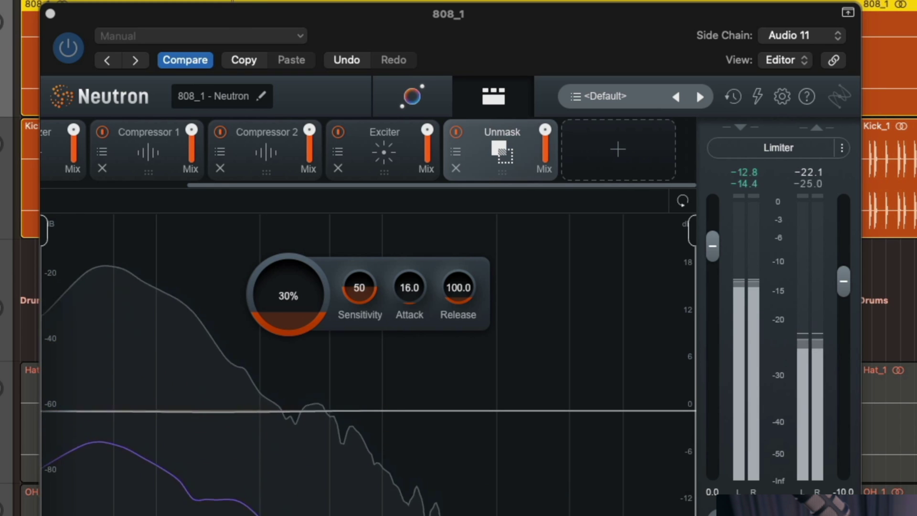
left_click(456, 133)
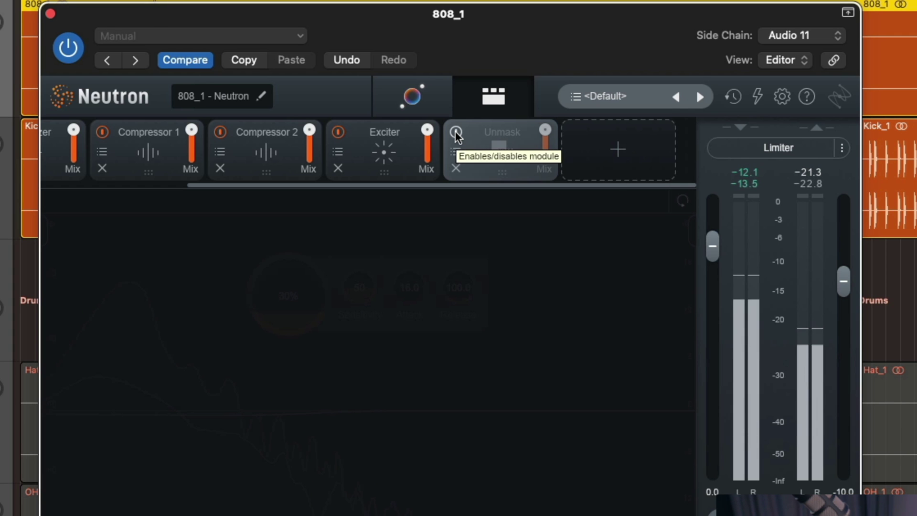
left_click(455, 132)
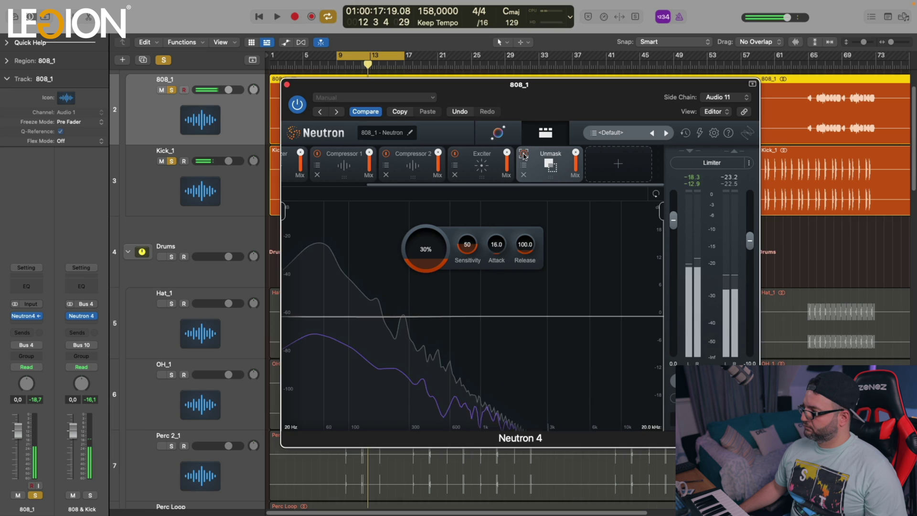
Unsolo 808_1, solo the 808 & Kick bus and run the Assistant in its Neutron 4 during playback
key("v")
left_click(172, 161)
key("z")
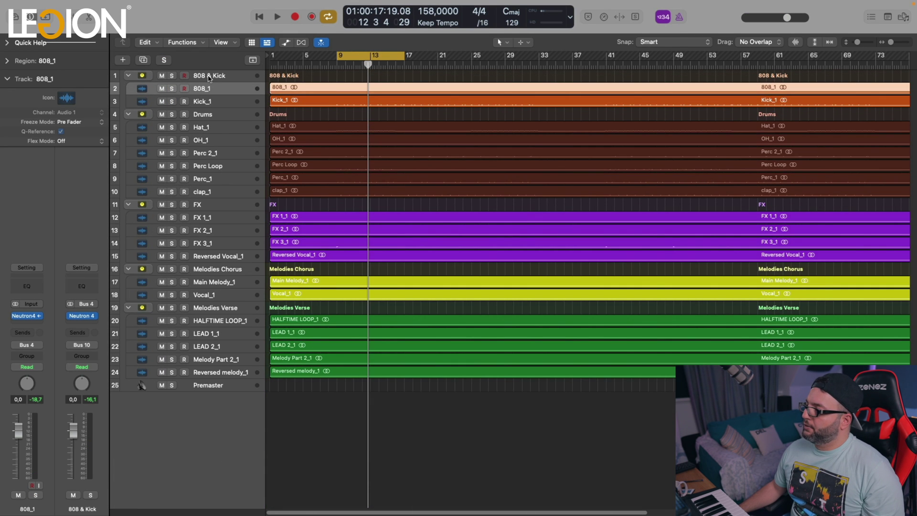
left_click(209, 76)
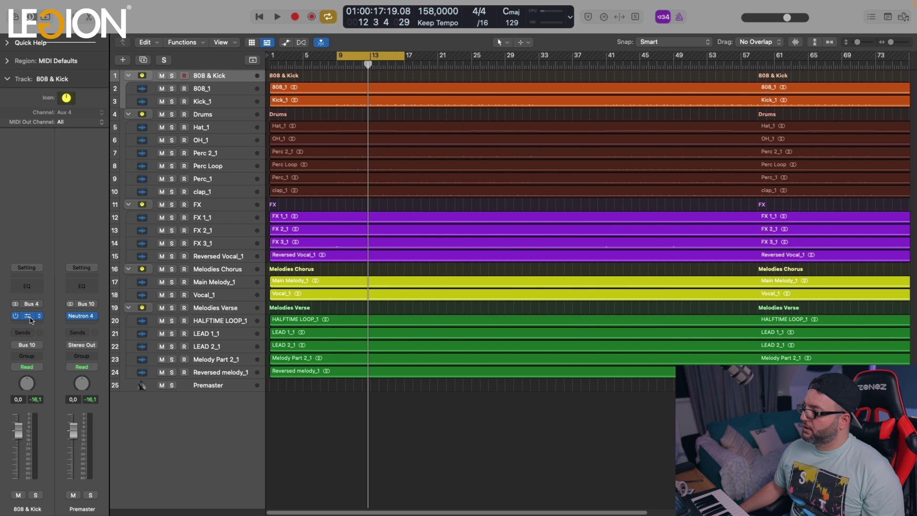
key("v")
left_click_drag(605, 132, 581, 126)
left_click(172, 76)
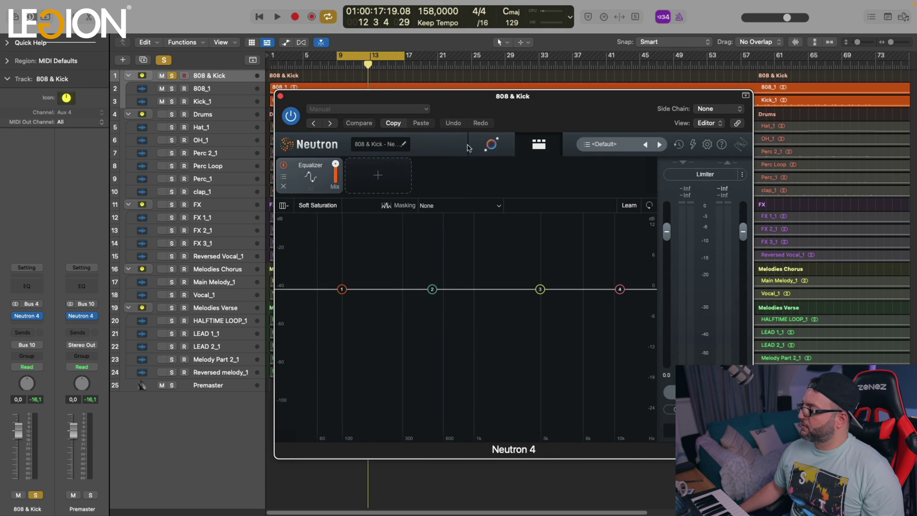
left_click(502, 147)
key("space")
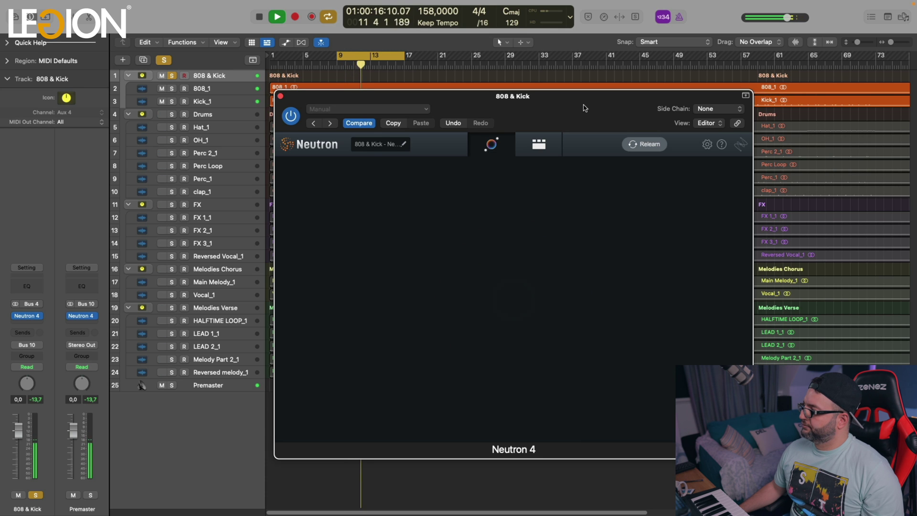
Lower the Tone Match amount on the 808 & Kick bus while listening, stop playback and close the plug-in
key("space")
left_click_drag(552, 171, 547, 170)
key("space")
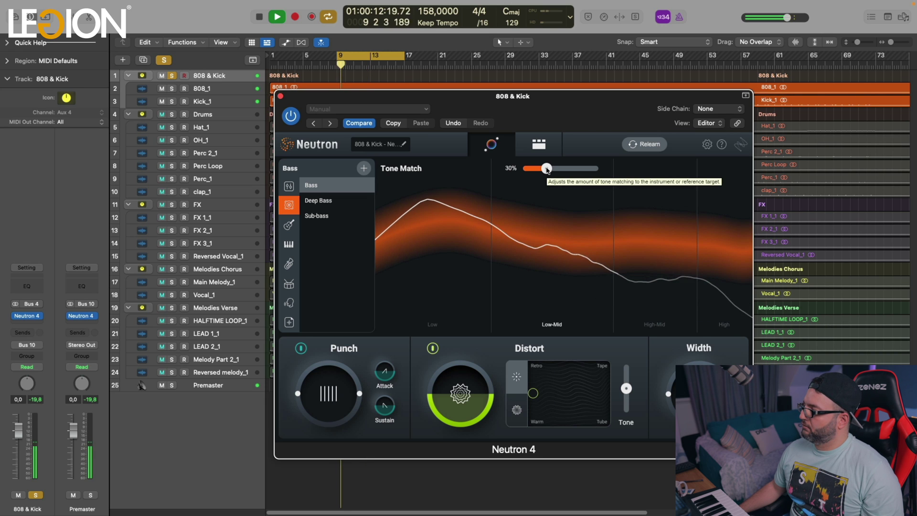
mouse_move(547, 170)
left_mouse_down()
mouse_move(525, 169)
mouse_move(540, 171)
left_mouse_up()
key("space")
left_click(281, 96)
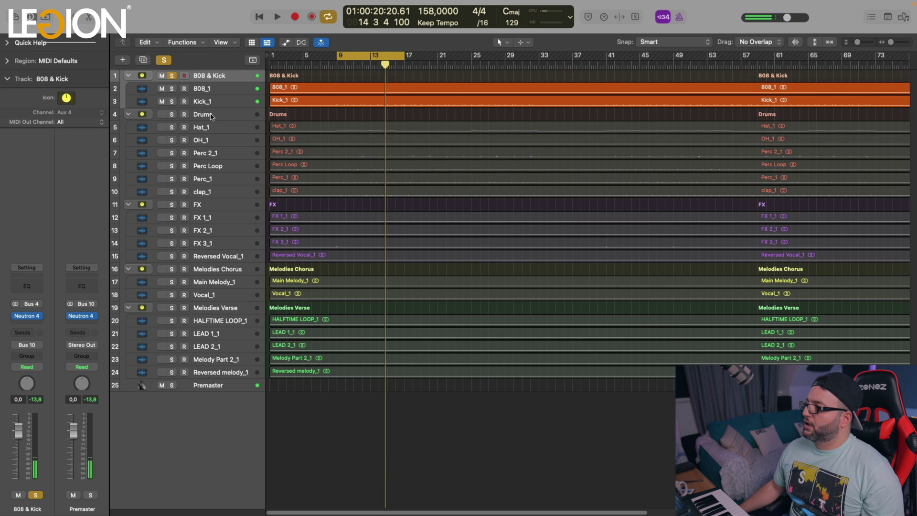
Solo the Drums bus, run Neutron's Assistant on it during playback and adjust the Tone Match amount
left_click(213, 115)
key("space")
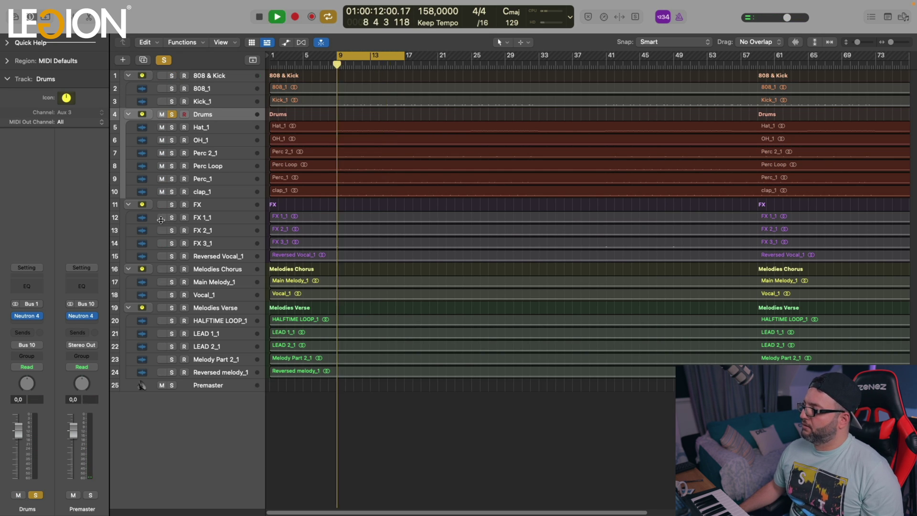
left_click(46, 314)
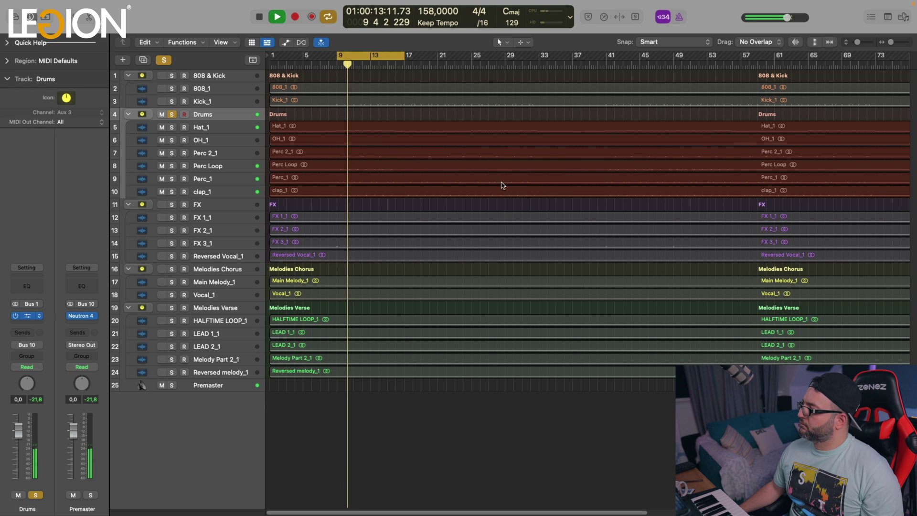
left_click_drag(566, 136, 568, 124)
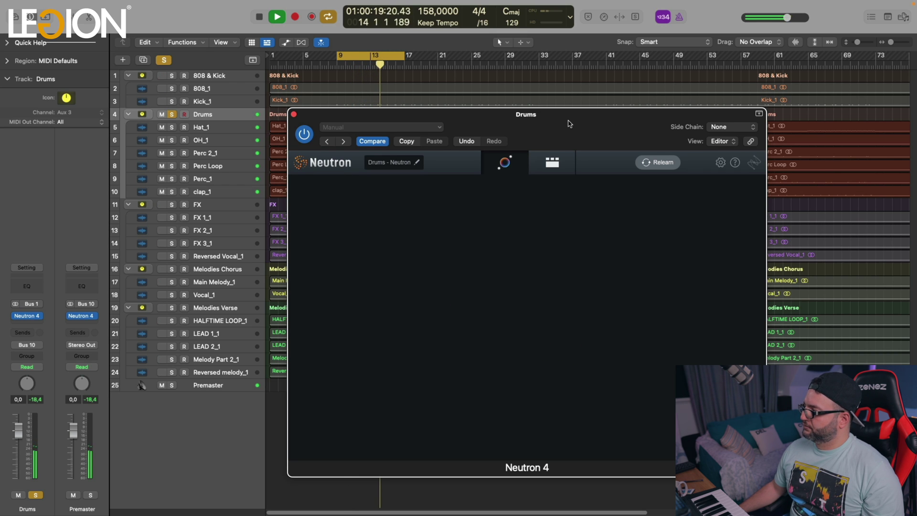
left_click_drag(573, 186, 561, 191)
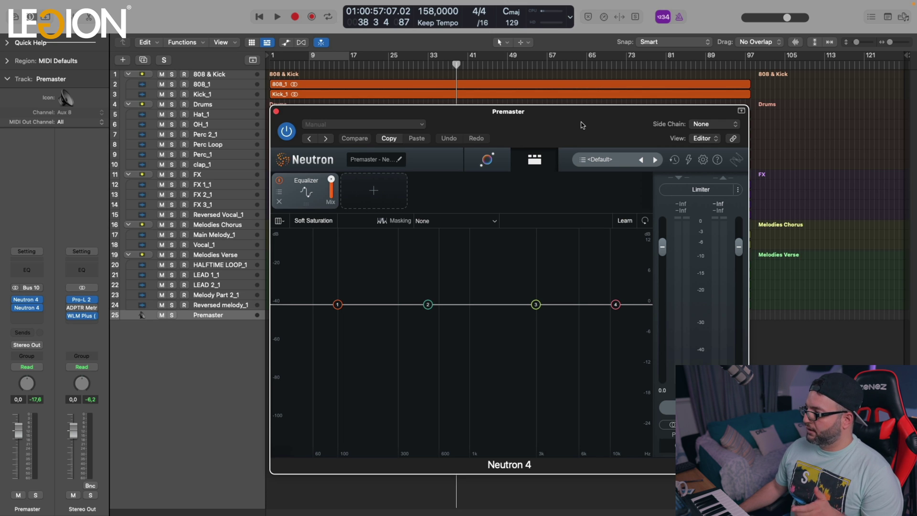
Play the song from bar 9 and run Neutron's Assistant on the Premaster track, stopping playback once it has analysed the mix
left_click(309, 62)
key("space")
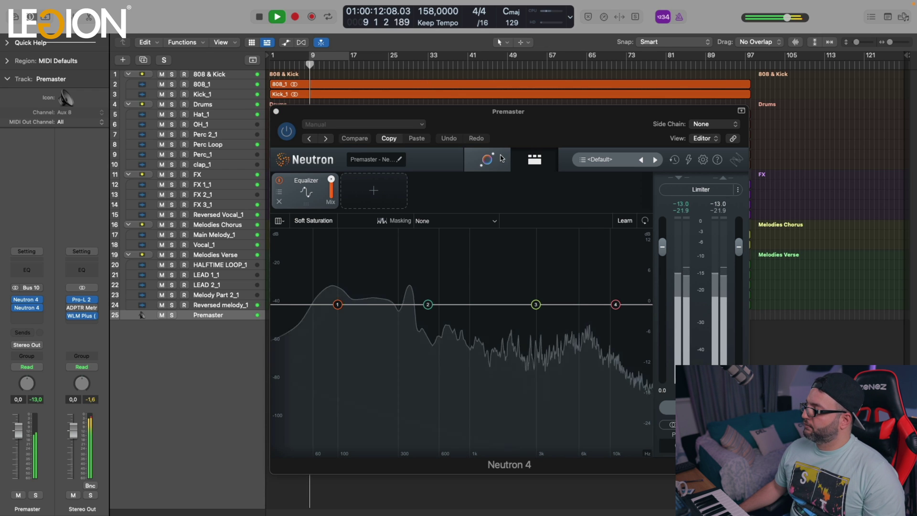
left_click(496, 159)
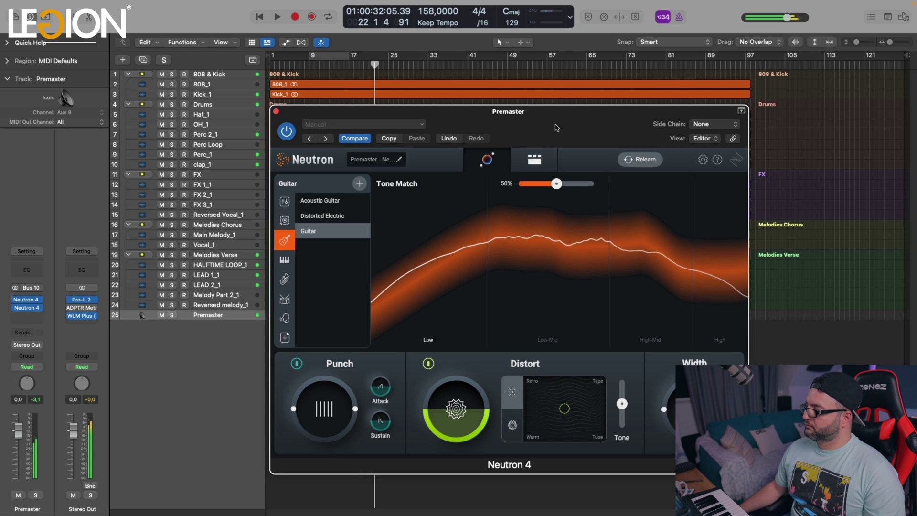
key("space")
Choose the custom target "Juice WRLD - Cigarettes" for the Premaster, set Tone Match to 34% during playback and close the plug-in
left_click(285, 338)
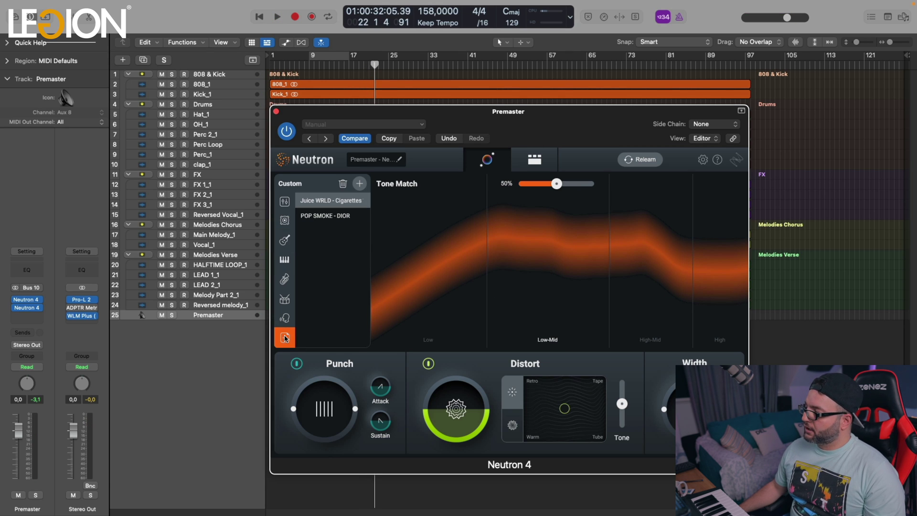
left_click(353, 201)
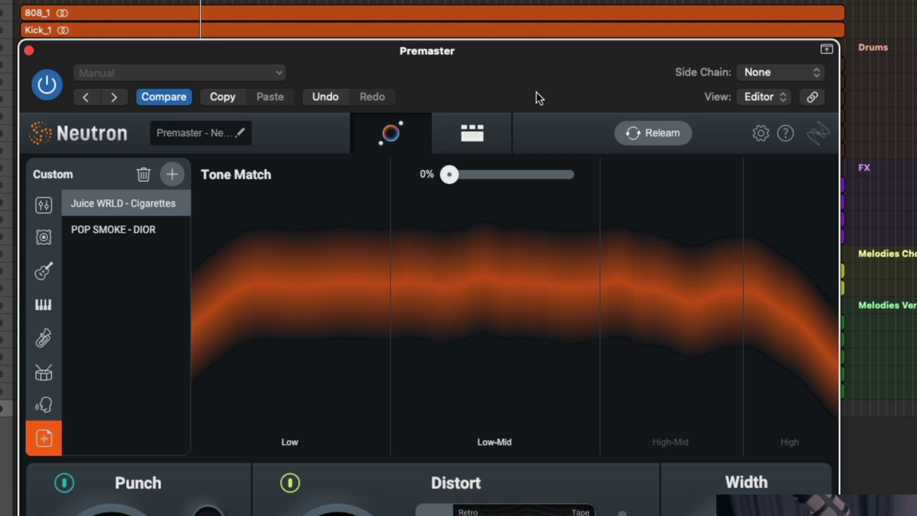
key("space")
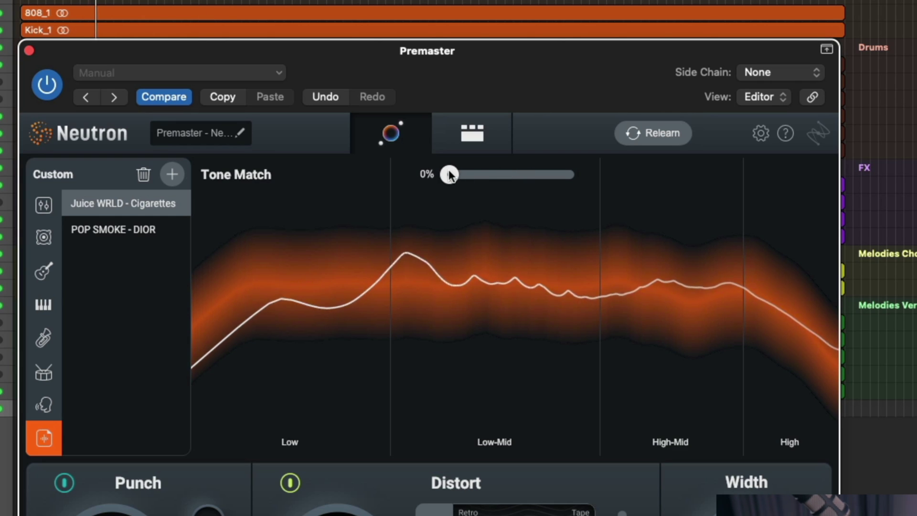
left_click_drag(482, 176, 506, 176)
left_click_drag(572, 176, 516, 176)
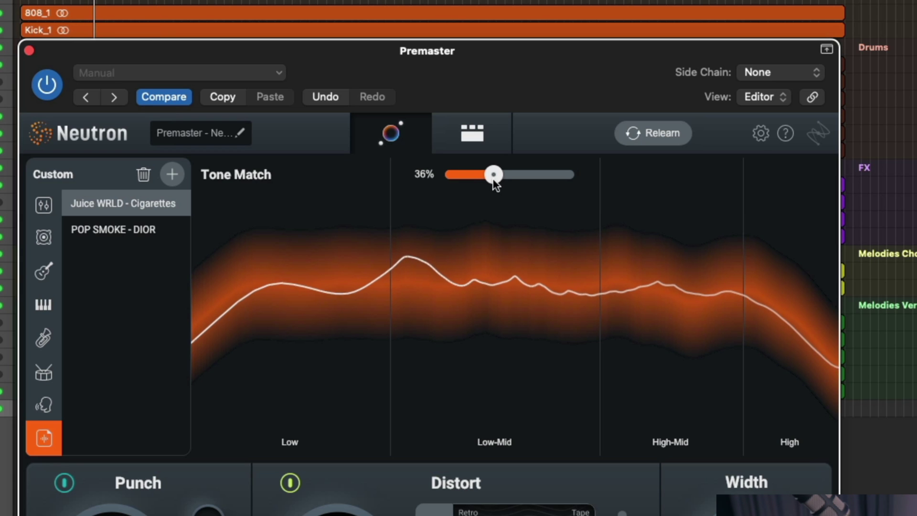
left_click_drag(485, 180, 490, 177)
left_click_drag(509, 53, 535, 51)
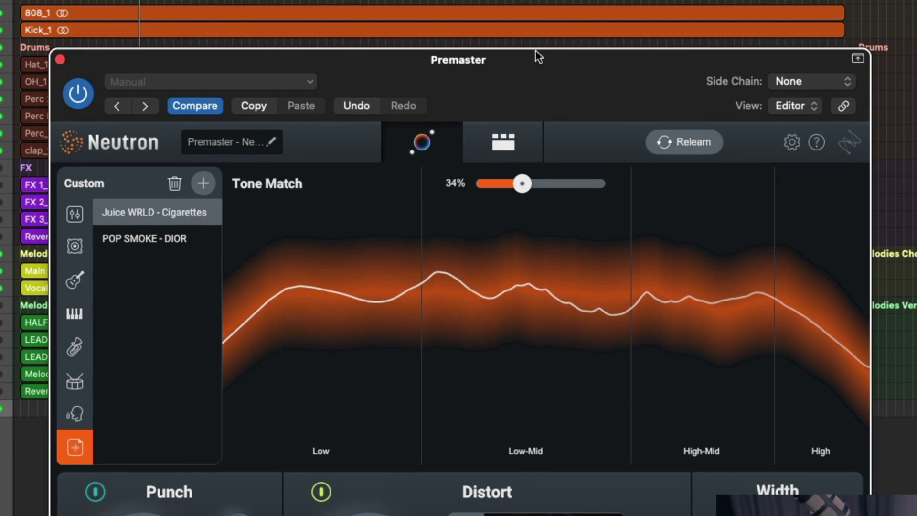
left_click(60, 59)
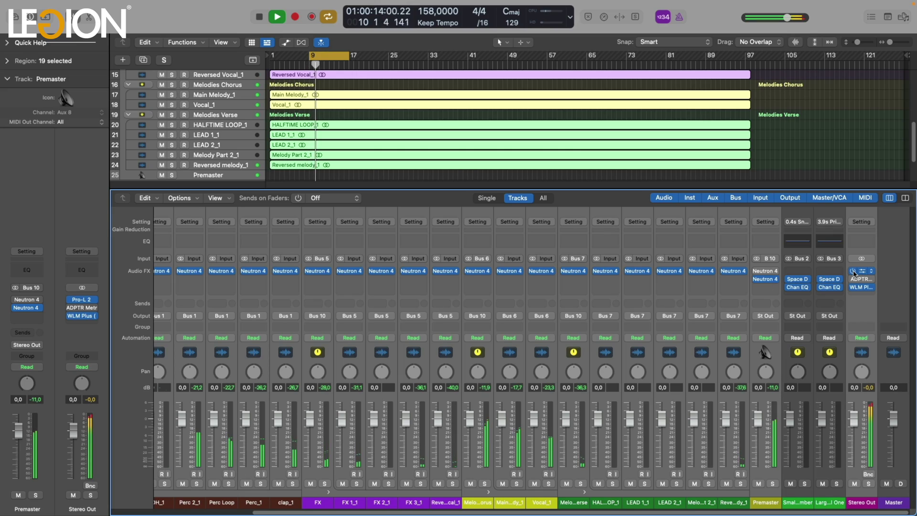
Play the loop with the WLM Plus meter open, compare the mix with Pro-L 2 off and on, and reset the Stereo Out peak level
left_click(862, 288)
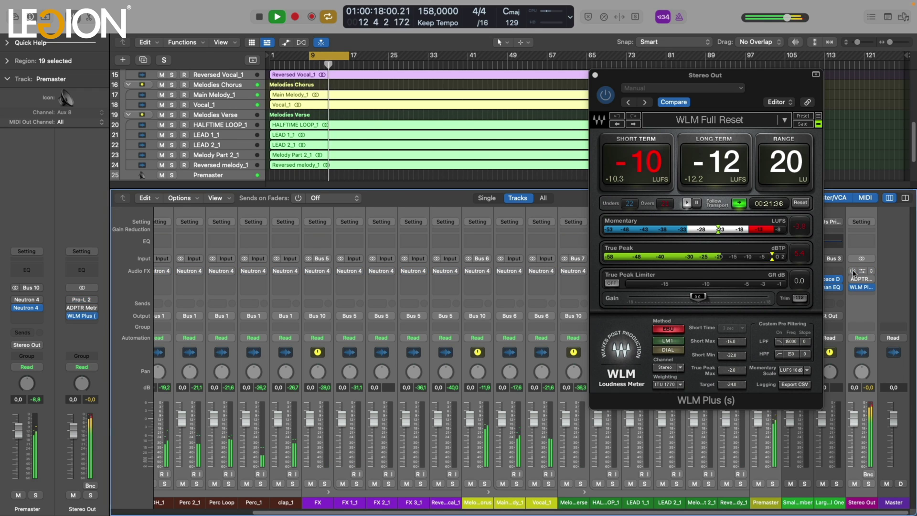
left_click(854, 272)
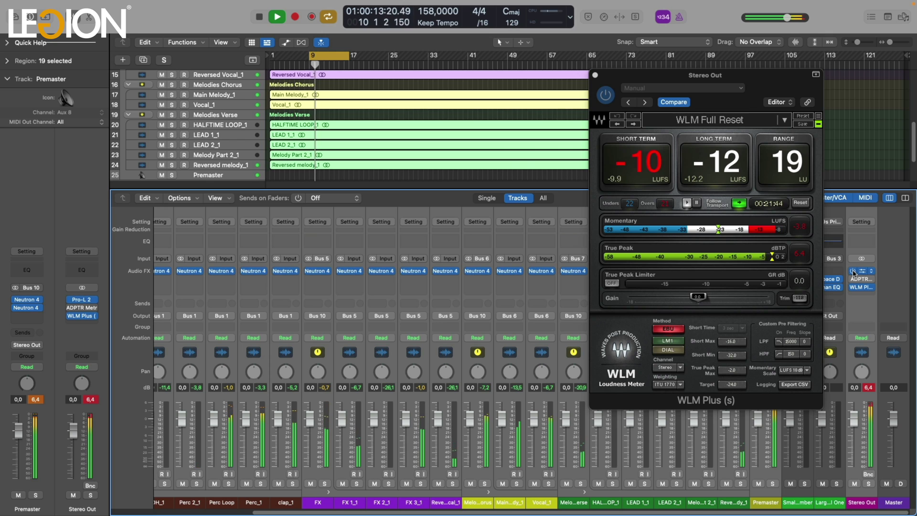
left_click(869, 388)
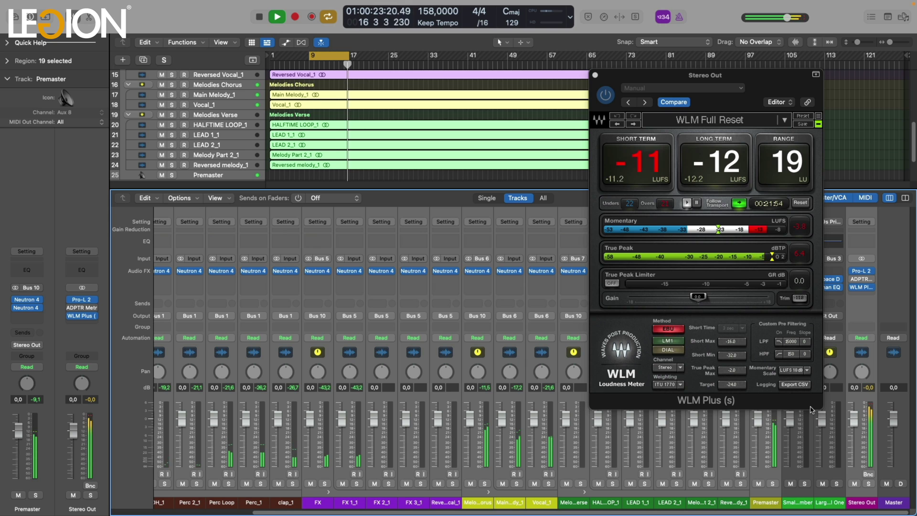
left_click(342, 56)
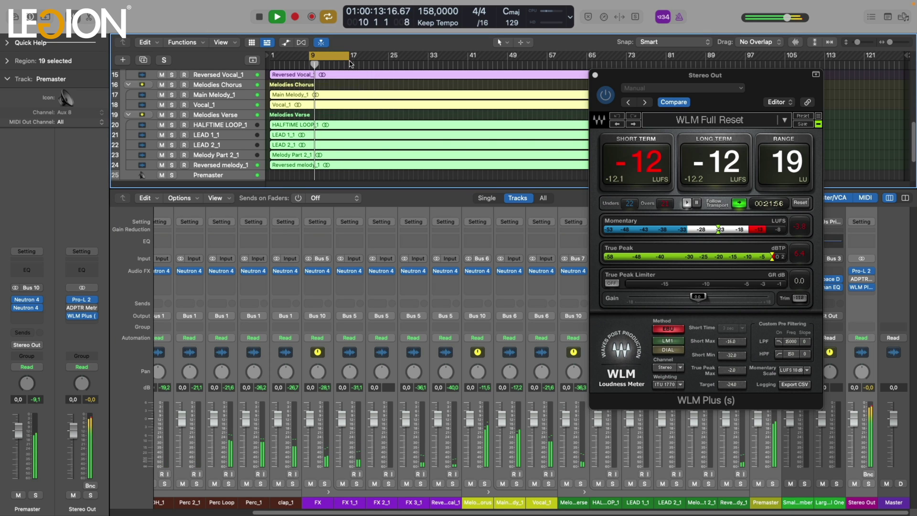